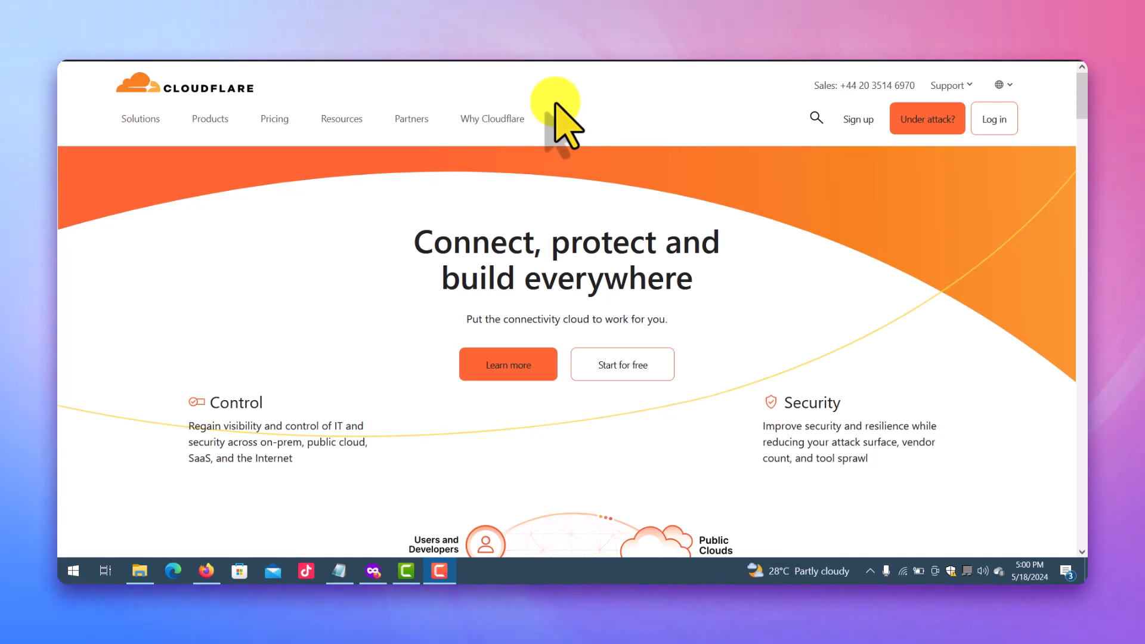
# - Log in to Cloudflare and submit the existing domain fitnessbott.com as a new website to connect
pyautogui.click(996, 122)
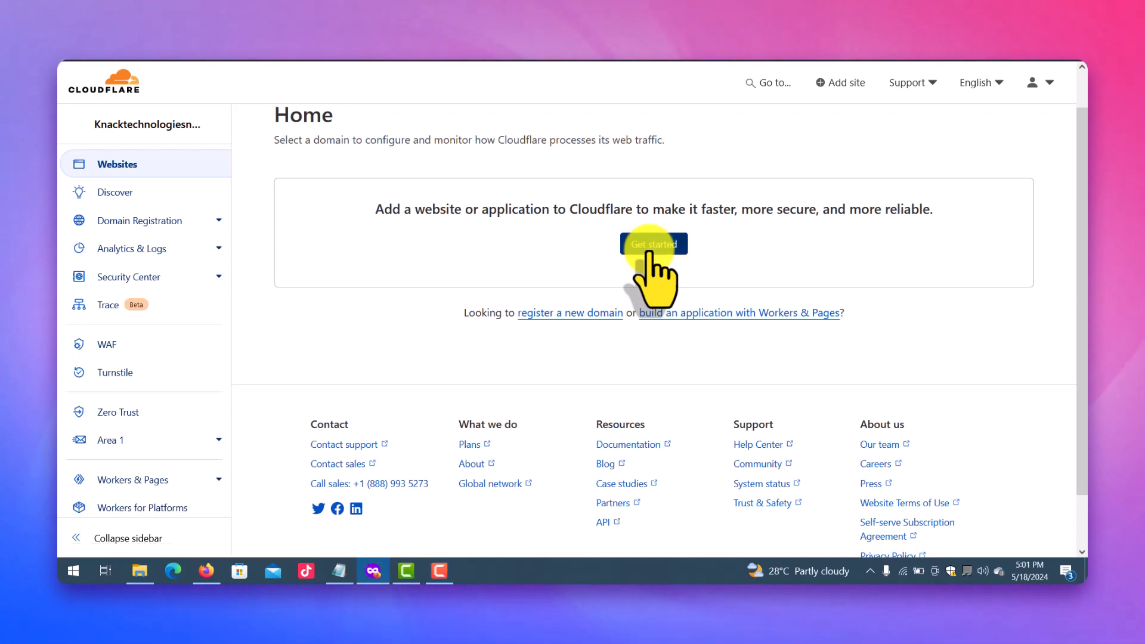
pyautogui.click(651, 244)
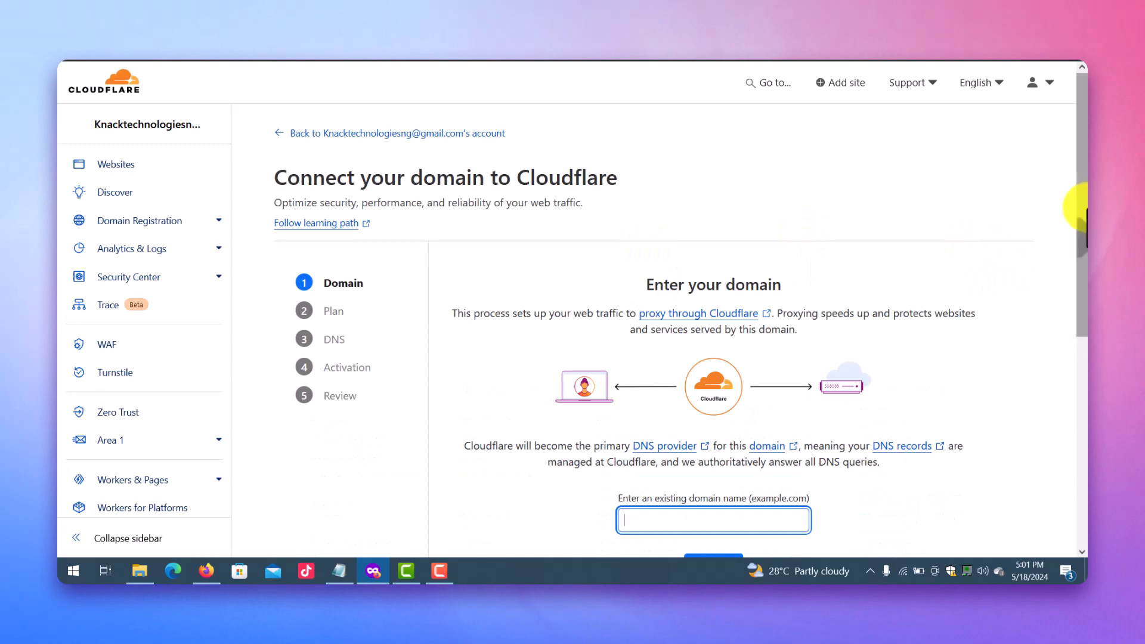
pyautogui.scroll(-2, 1082, 277)
pyautogui.scroll(1, 1082, 287)
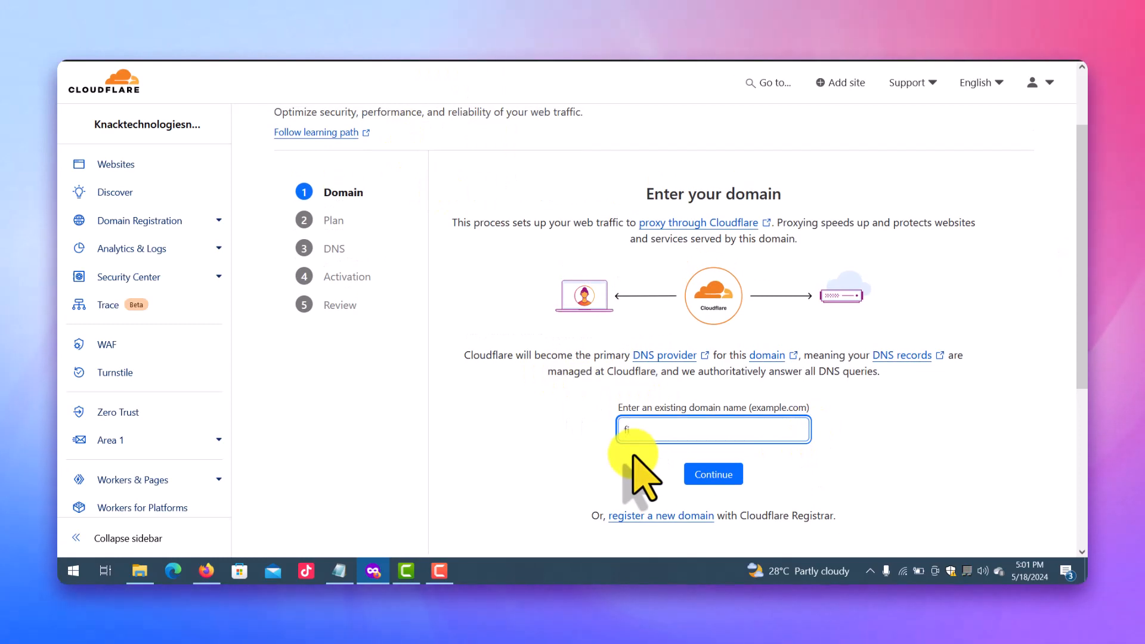
pyautogui.write('filness')
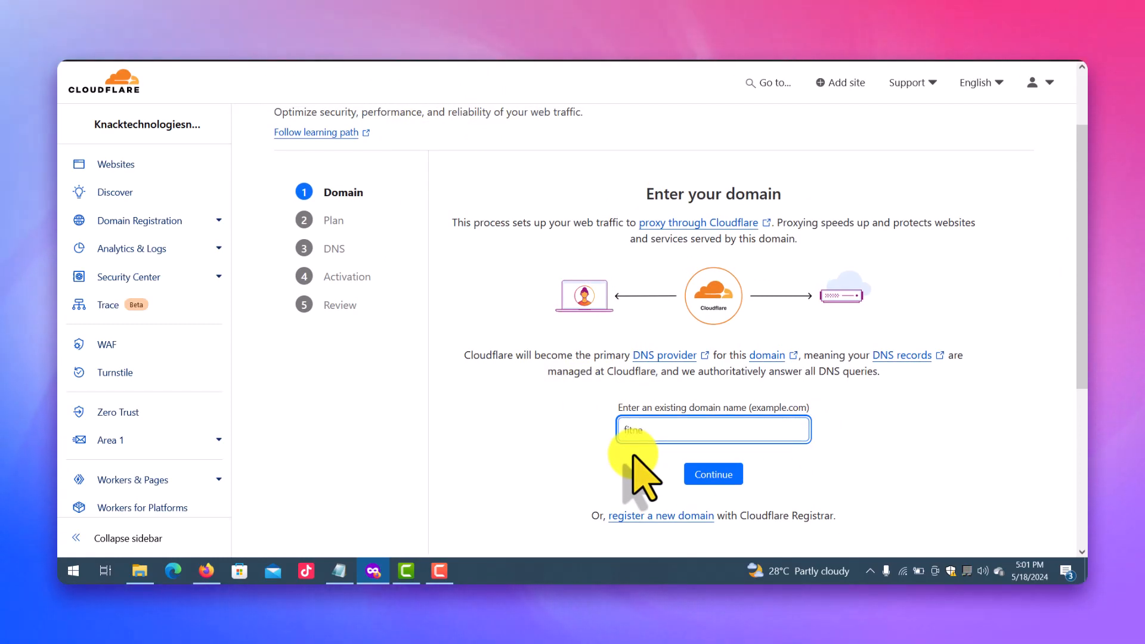
pyautogui.write('bott')
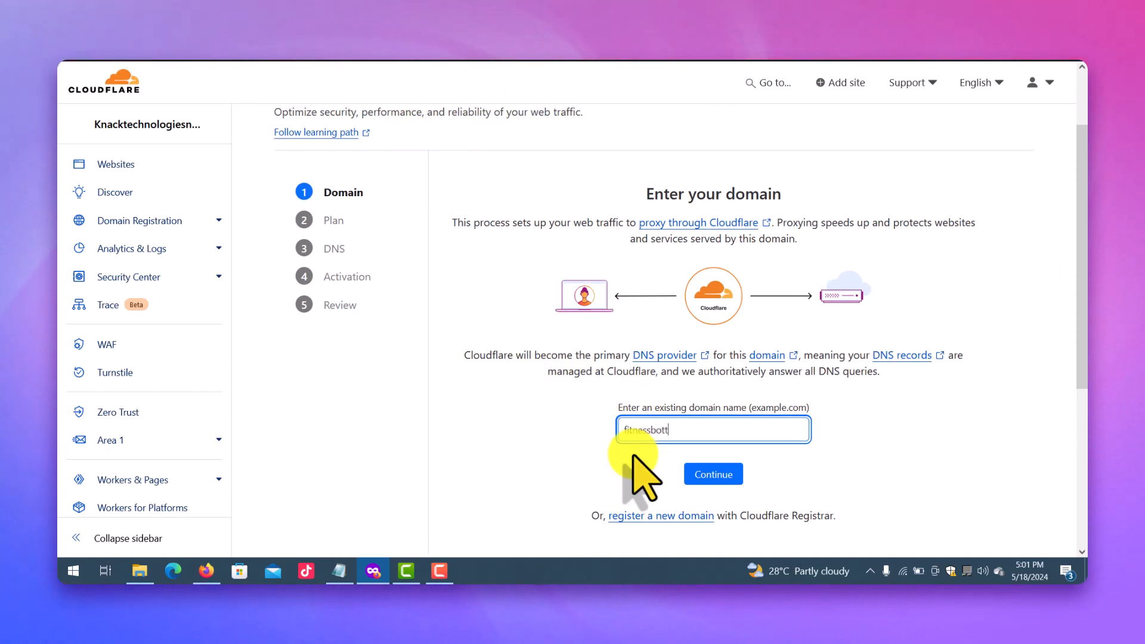
pyautogui.write('.com')
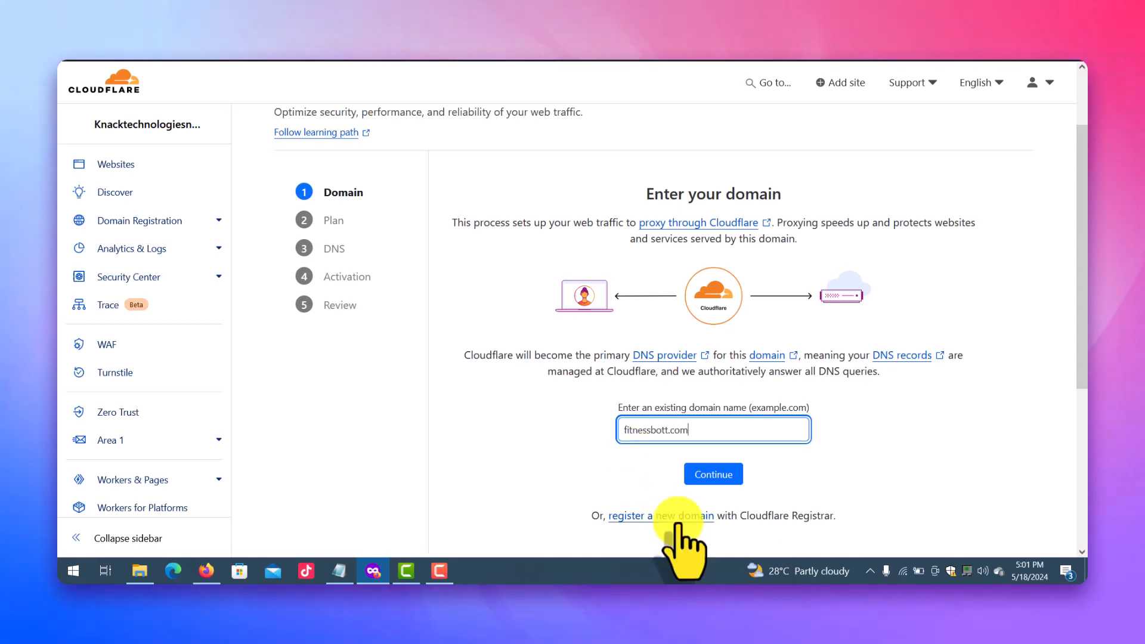
pyautogui.click(718, 472)
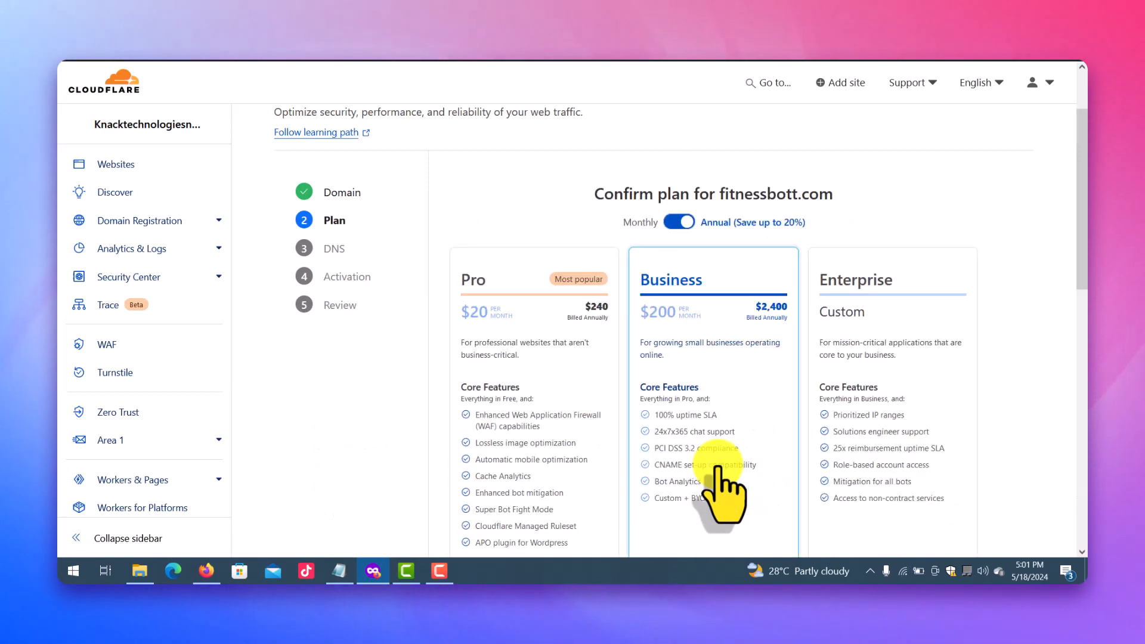
# - Choose the Free plan for fitnessbott.com and confirm it
pyautogui.moveTo(1081, 224); pyautogui.dragTo(1080, 380)
pyautogui.click(546, 343)
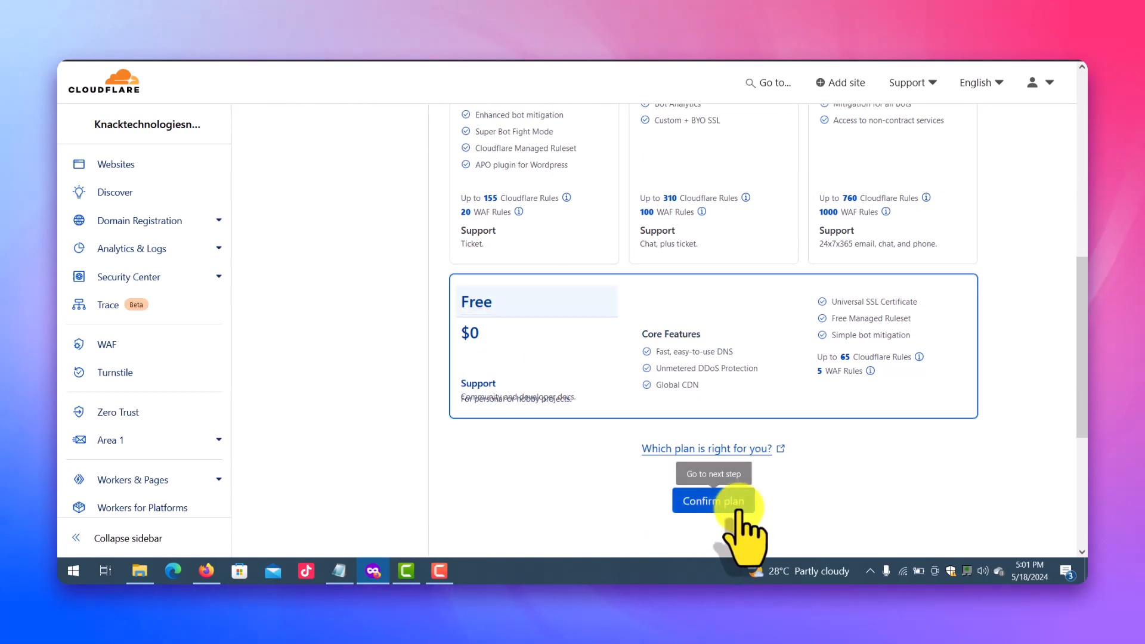
pyautogui.click(740, 507)
# - Run the quick scan to add DNS records for fitnessbott.com, and continue to the nameserver instructions
pyautogui.moveTo(1085, 414); pyautogui.dragTo(1077, 312)
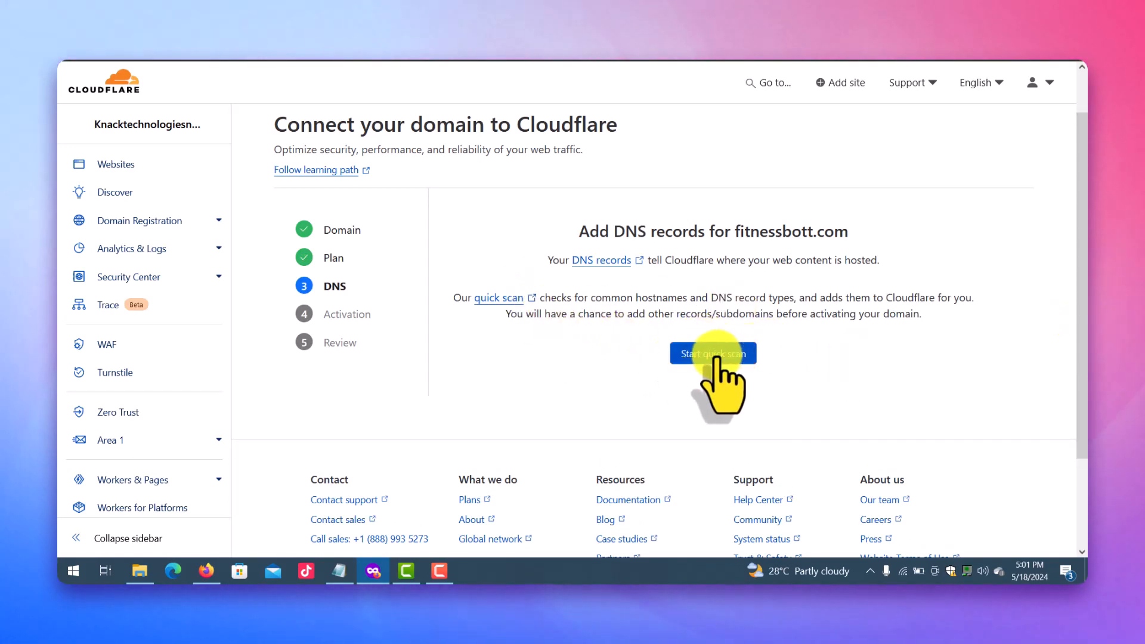
pyautogui.click(719, 355)
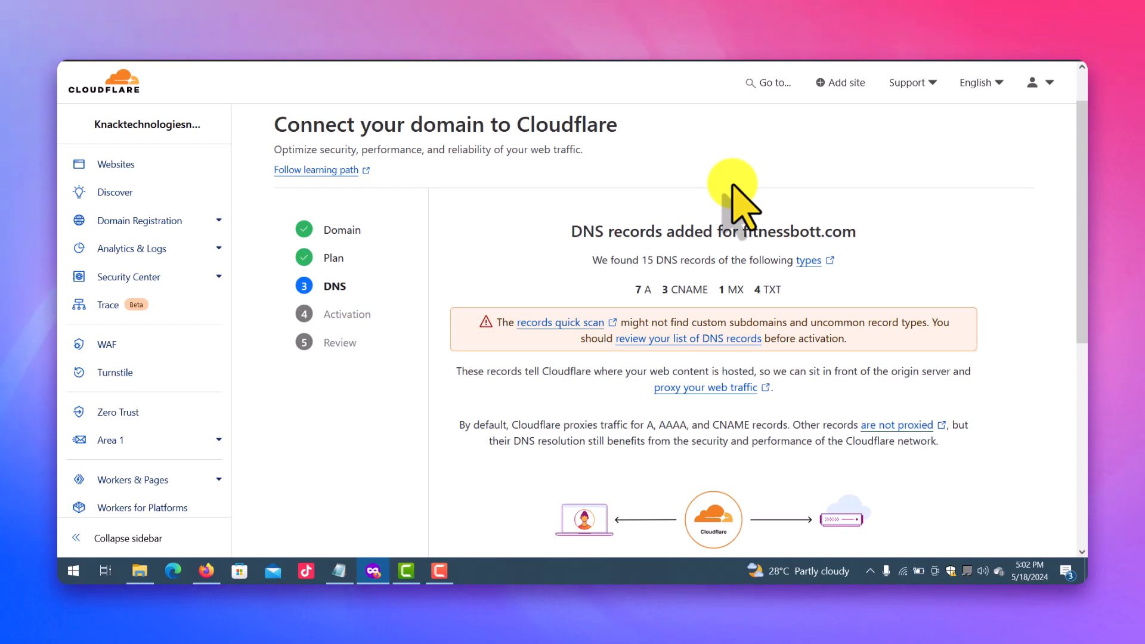
pyautogui.moveTo(1087, 307)
pyautogui.mouseDown()
pyautogui.moveTo(1086, 370)
pyautogui.moveTo(1083, 317)
pyautogui.mouseUp()
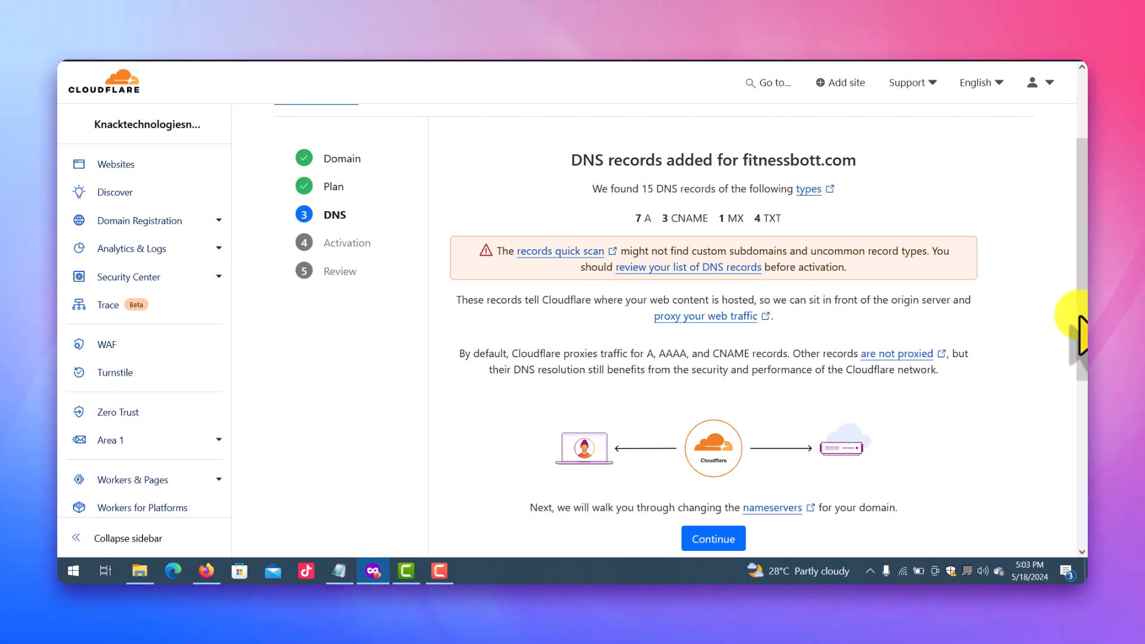
pyautogui.moveTo(1087, 305)
pyautogui.mouseDown()
pyautogui.moveTo(1086, 368)
pyautogui.moveTo(1086, 303)
pyautogui.mouseUp()
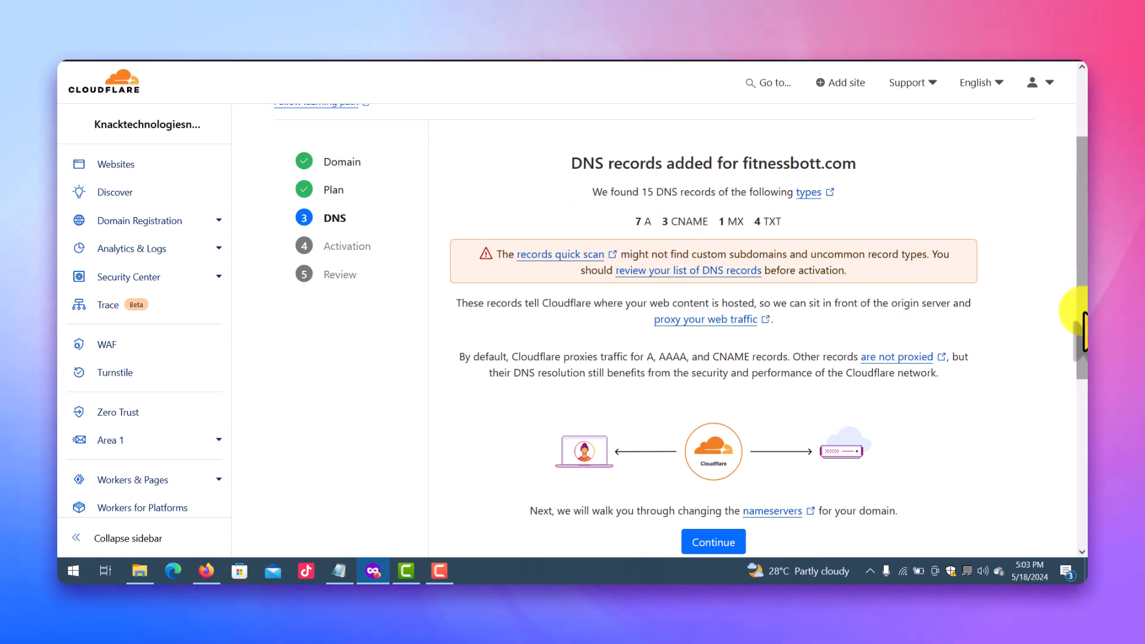
pyautogui.moveTo(1084, 314); pyautogui.dragTo(1086, 416)
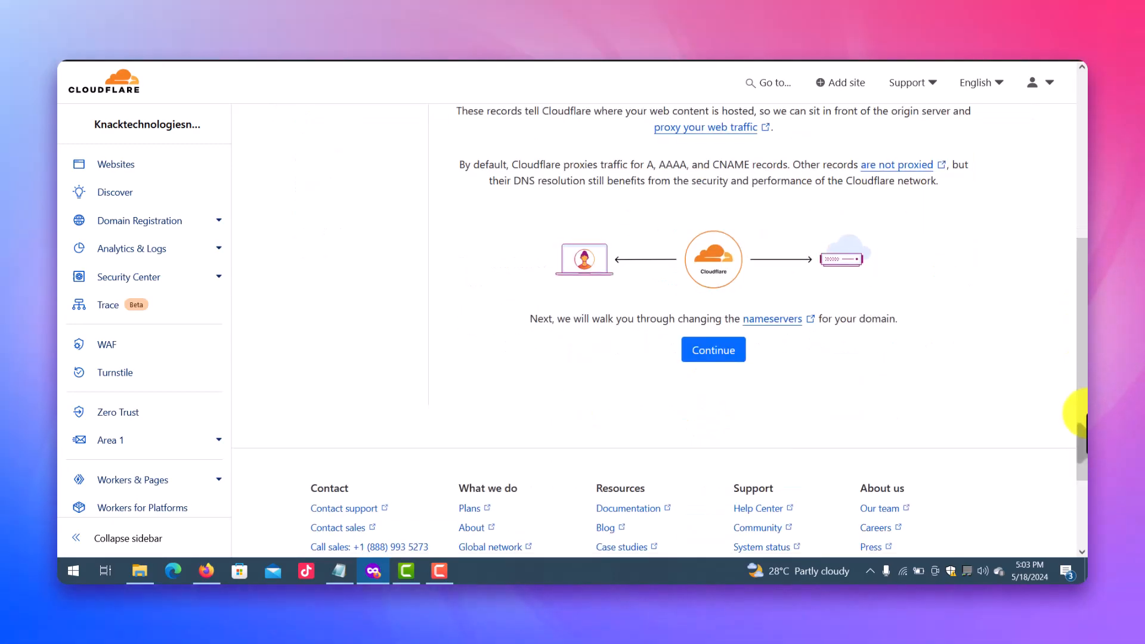
pyautogui.click(728, 364)
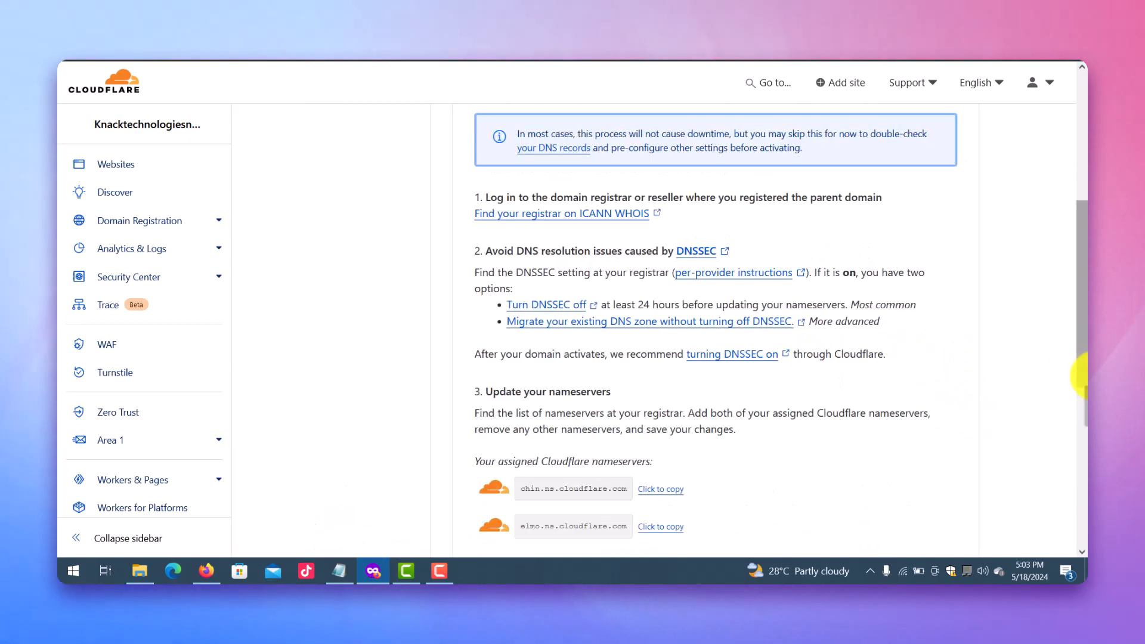
# - Copy the assigned nameserver elmo.ns.cloudflare.com into Name Server 2 at the domain registrar and update the name servers
pyautogui.moveTo(1085, 264); pyautogui.dragTo(1084, 311)
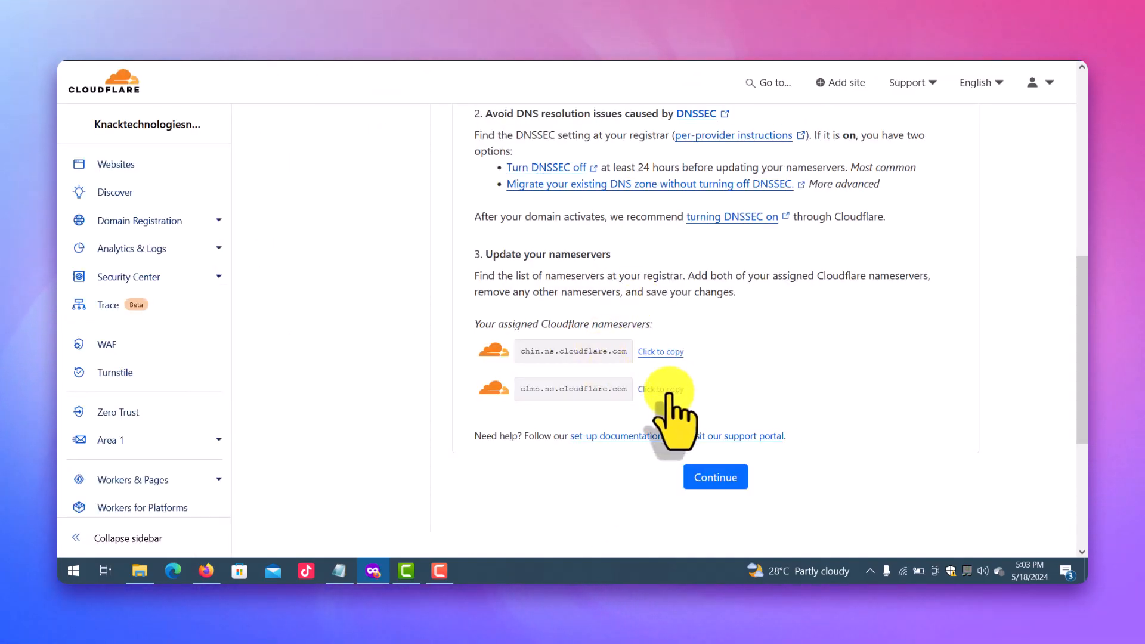
pyautogui.click(666, 390)
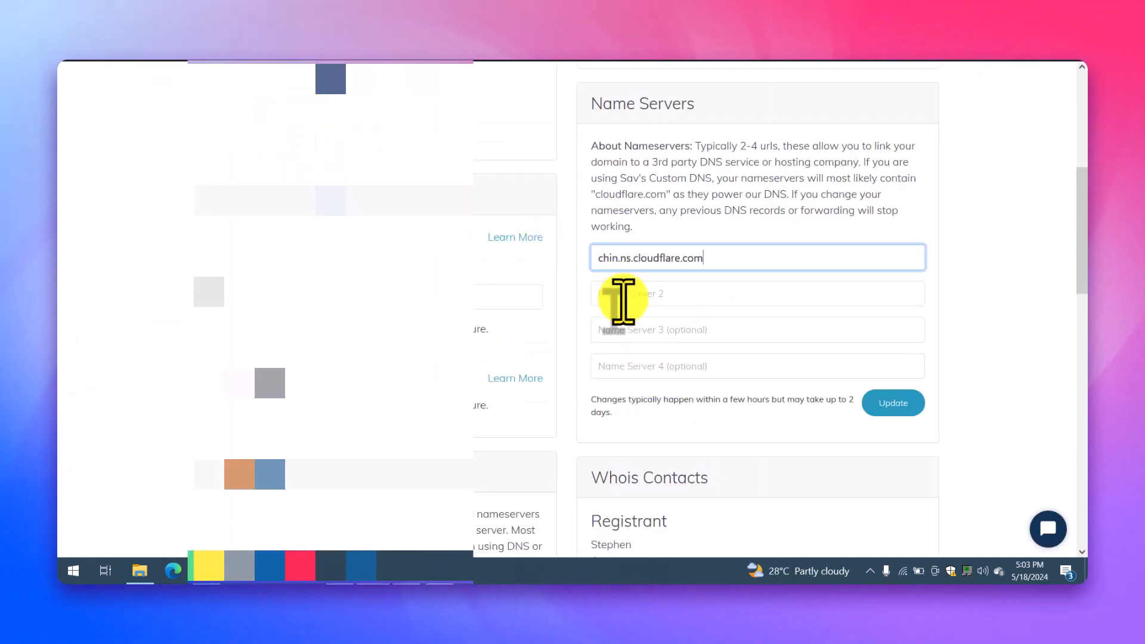
pyautogui.click(623, 298)
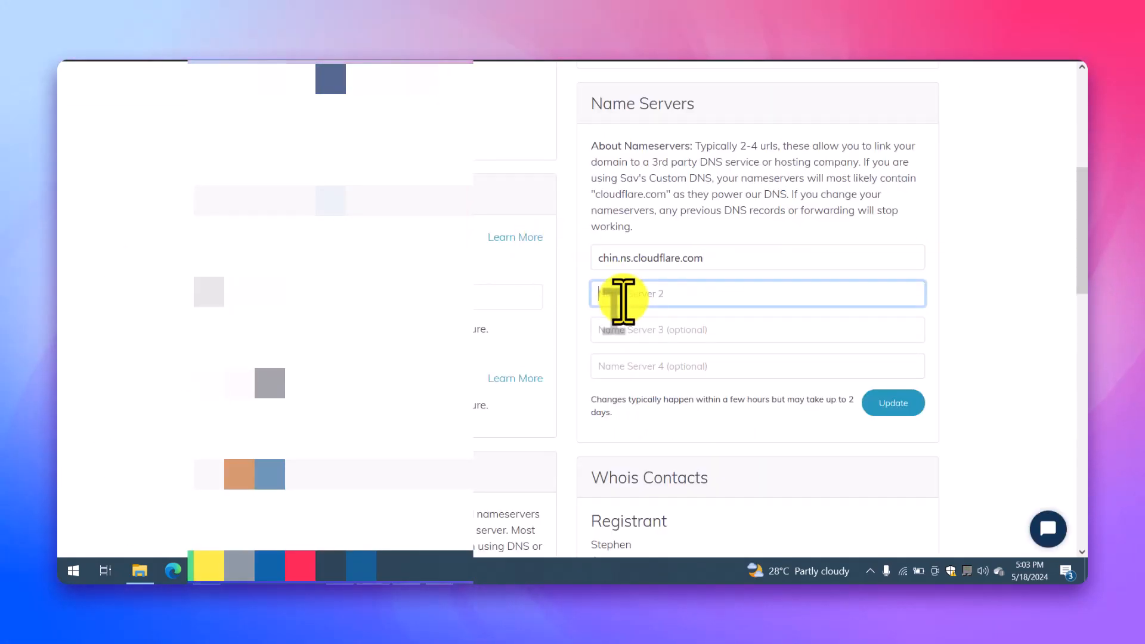
pyautogui.hotkey('ctrl', 'v')
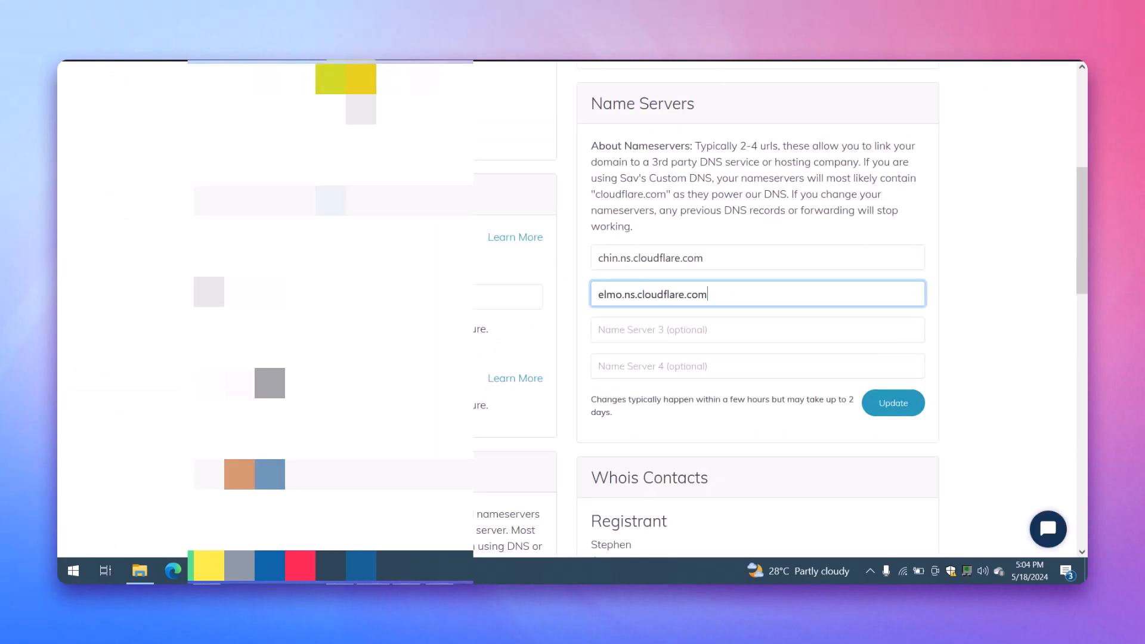
pyautogui.click(346, 76)
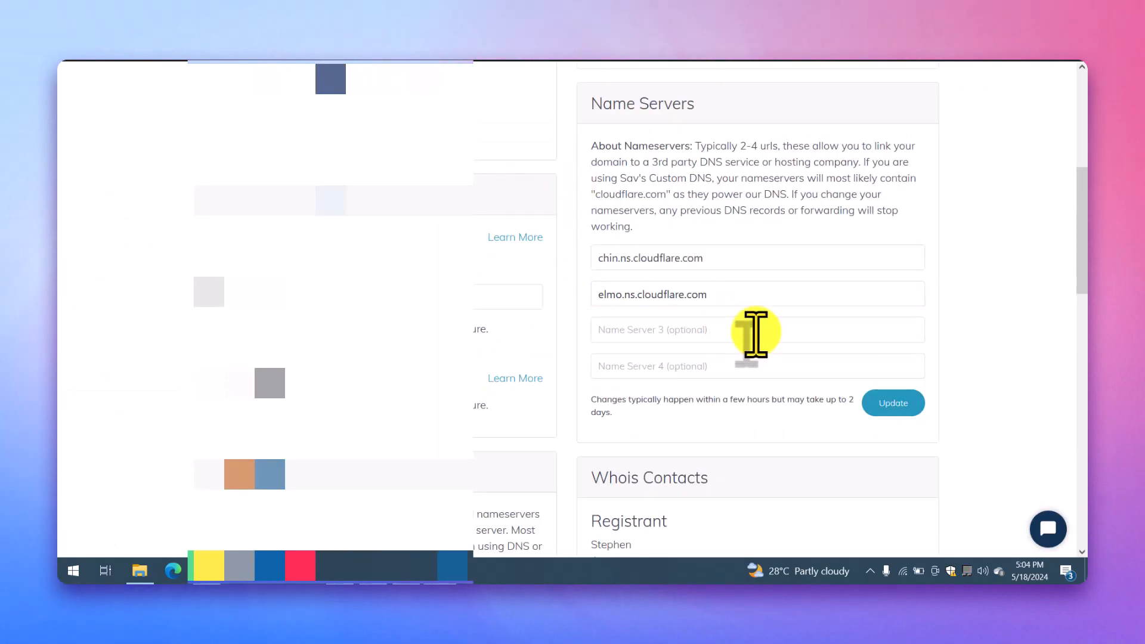
pyautogui.click(887, 404)
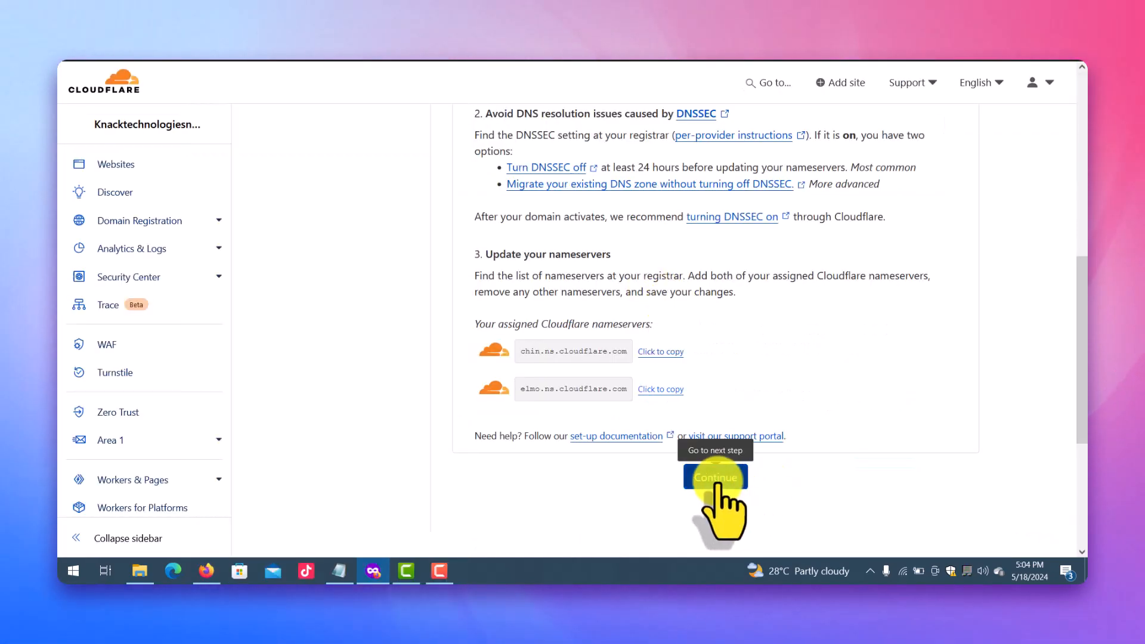
# - Complete the Cloudflare domain setup, continue to the fitnessbott.com overview and dismiss the notice about switching domains
pyautogui.click(717, 478)
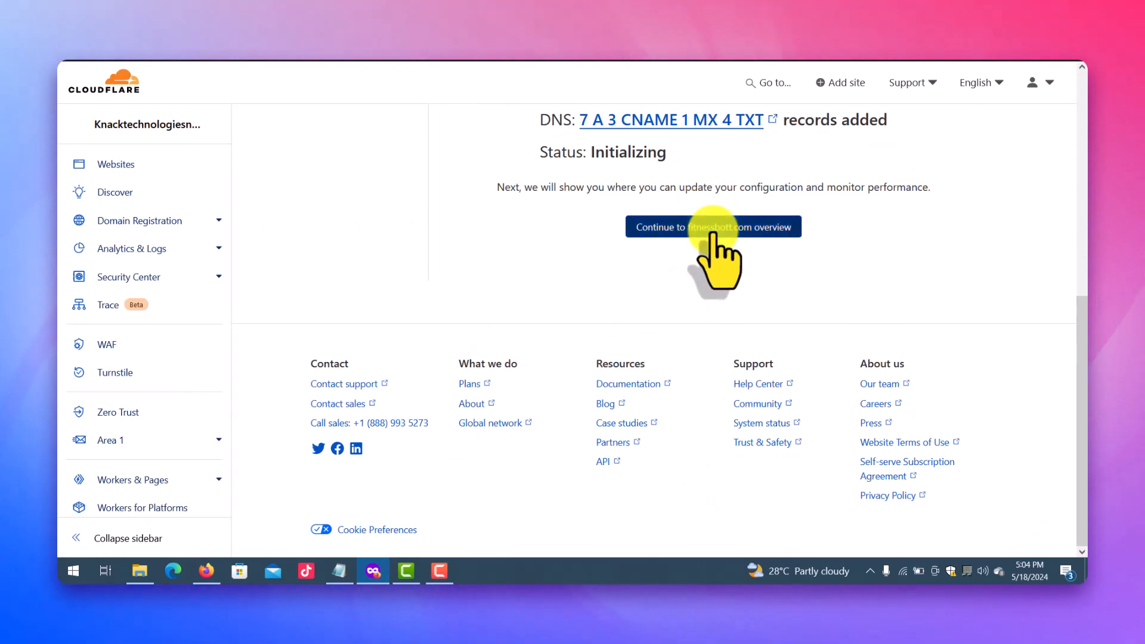
pyautogui.click(716, 228)
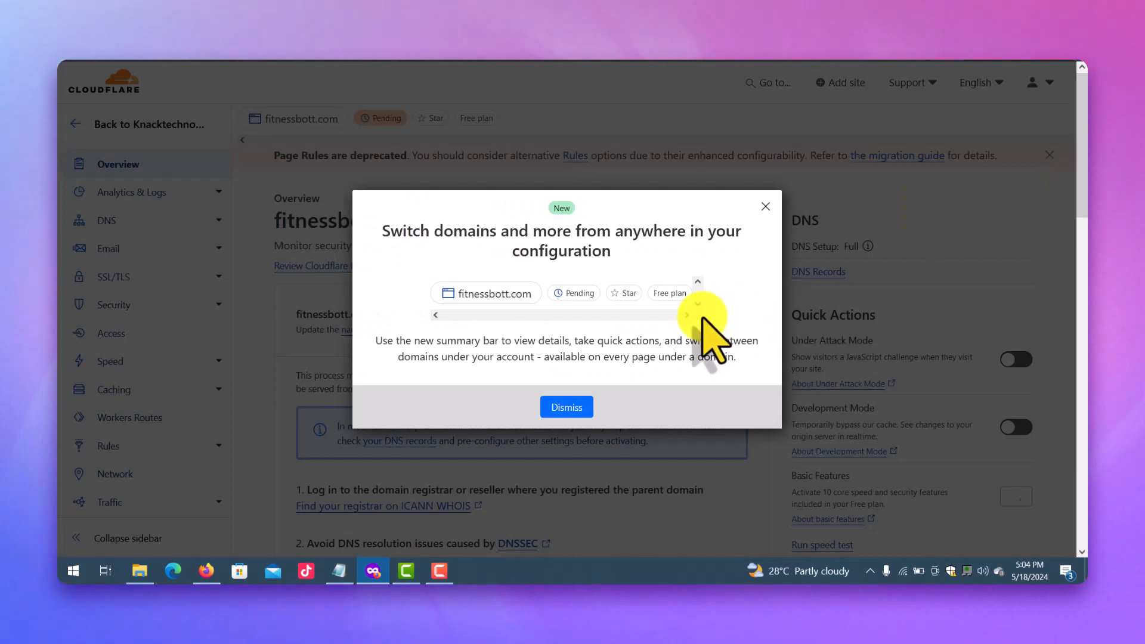
pyautogui.click(567, 407)
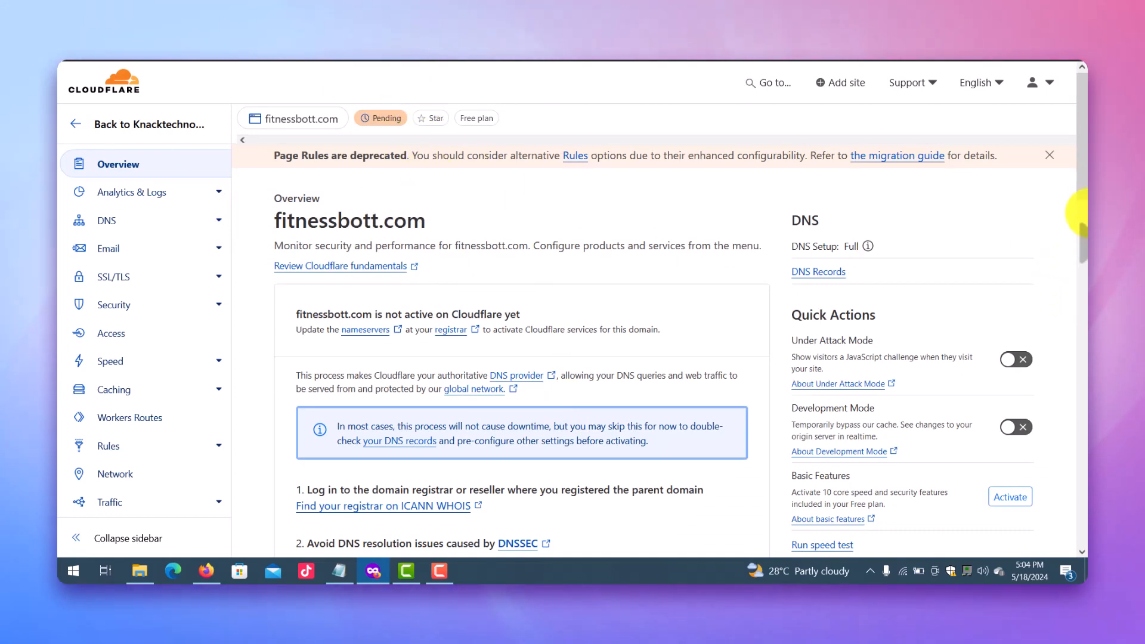
# - Open the DNS records of fitnessbott.com and review the imported records with their types, names and proxy status
pyautogui.moveTo(1082, 214)
pyautogui.mouseDown()
pyautogui.moveTo(1083, 412)
pyautogui.moveTo(1083, 197)
pyautogui.mouseUp()
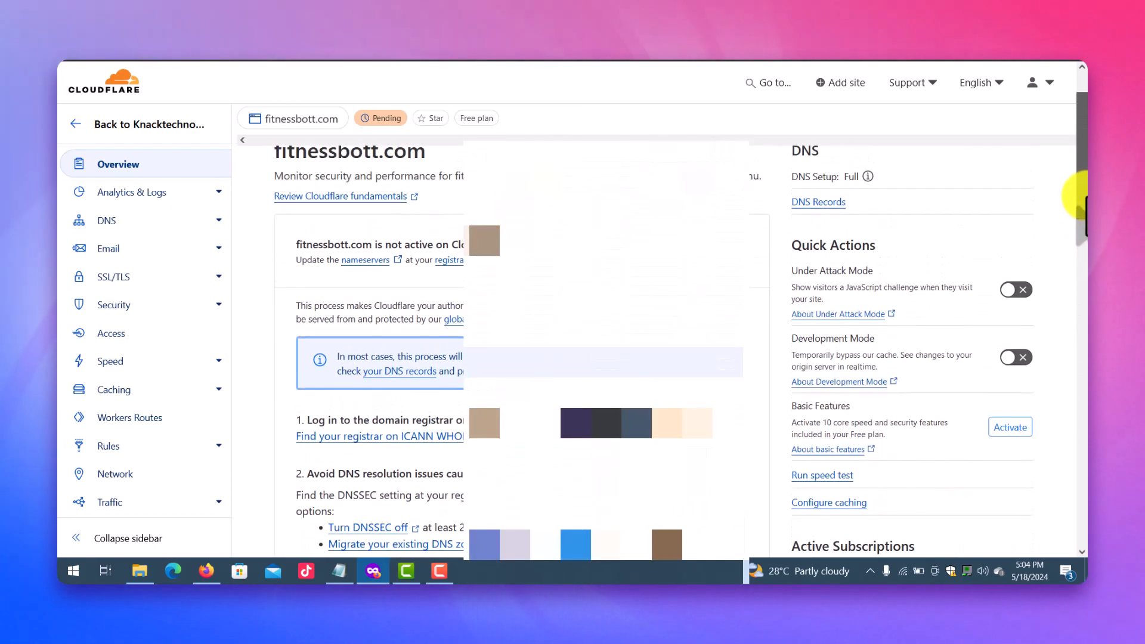
pyautogui.click(843, 205)
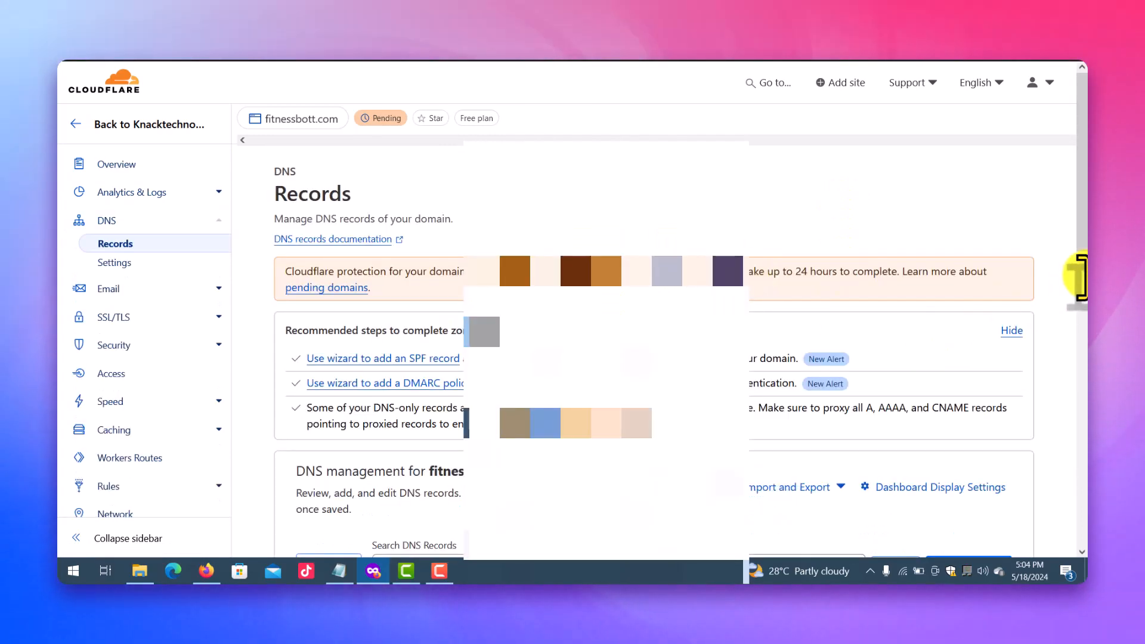
pyautogui.scroll(-10, 1083, 281)
pyautogui.scroll(7, 1083, 358)
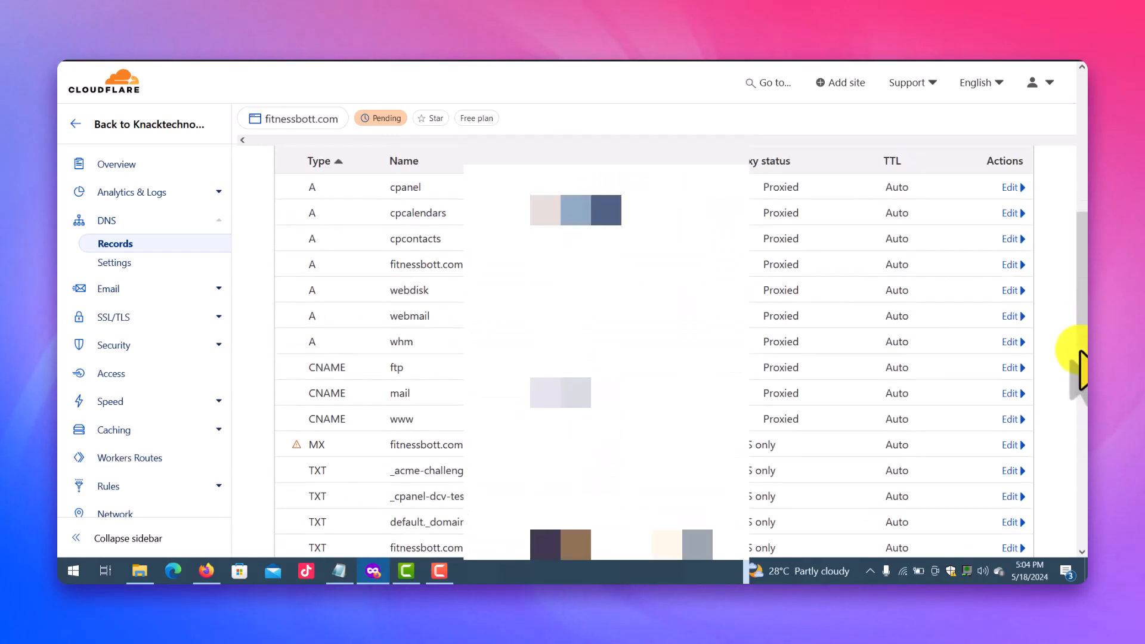
pyautogui.scroll(-4, 1083, 370)
pyautogui.scroll(-2, 1084, 453)
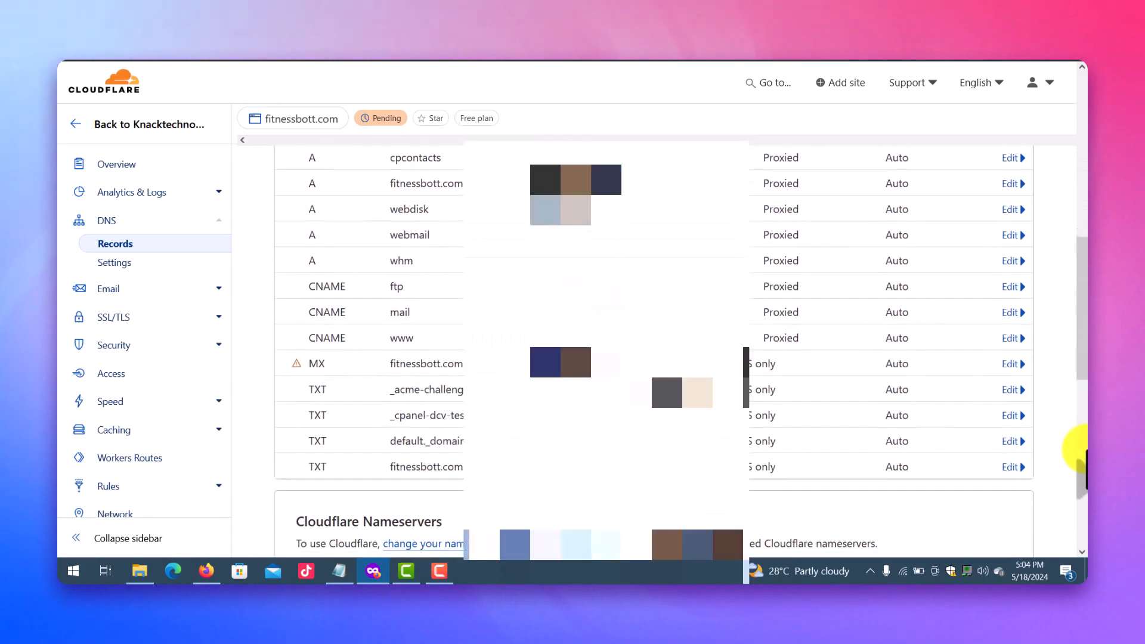
pyautogui.scroll(5, 1085, 429)
pyautogui.scroll(6, 1079, 357)
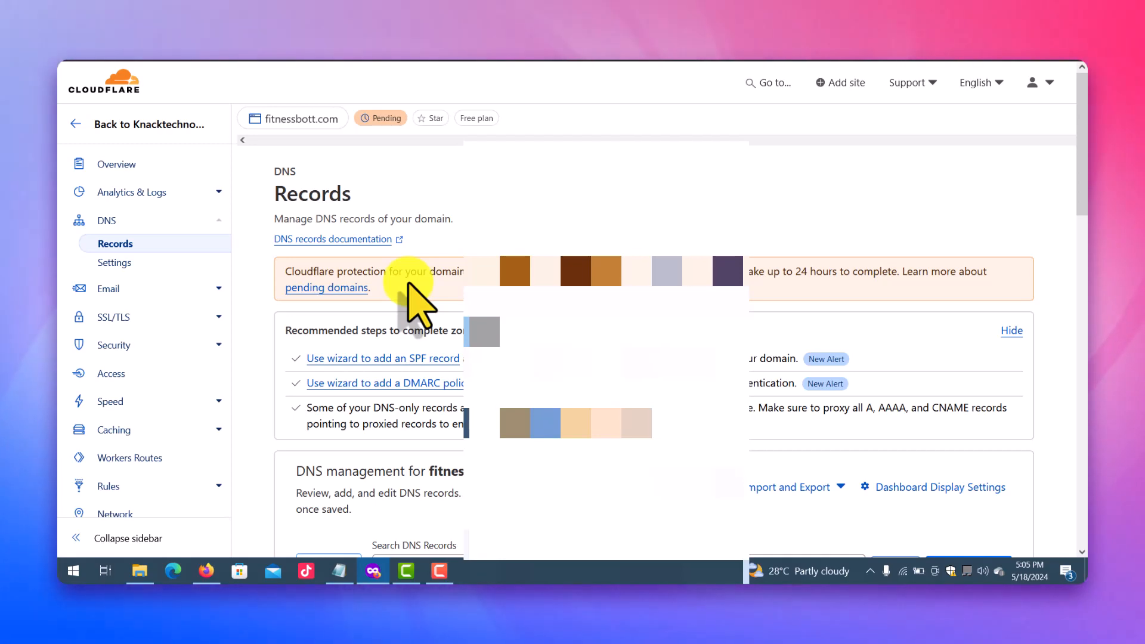
pyautogui.scroll(-2, 1083, 216)
pyautogui.moveTo(1084, 229); pyautogui.dragTo(1050, 84)
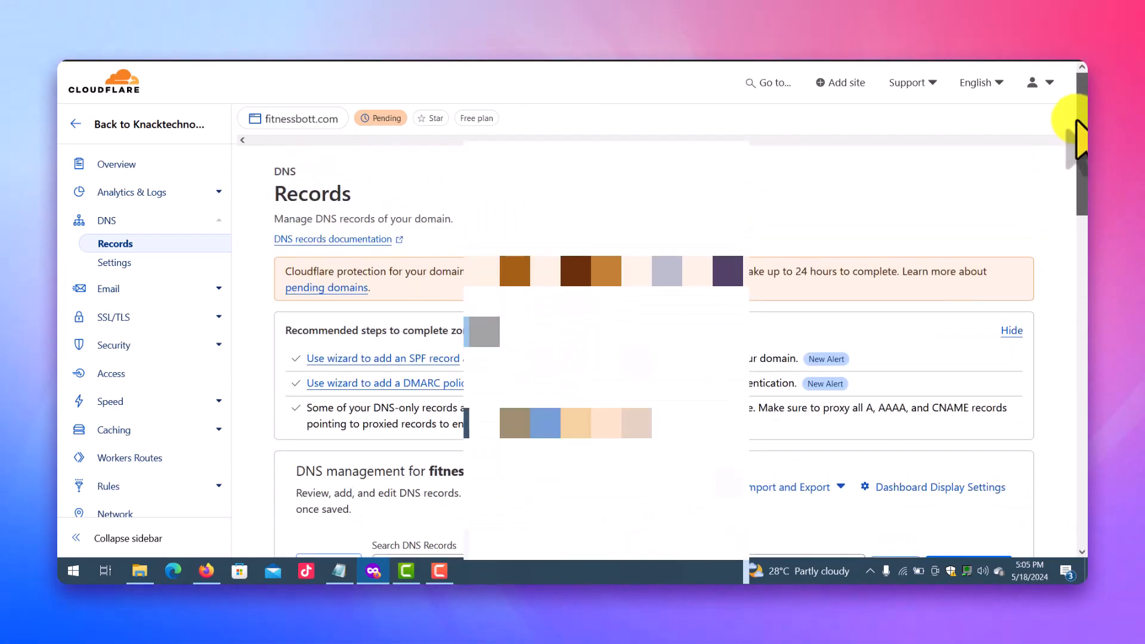